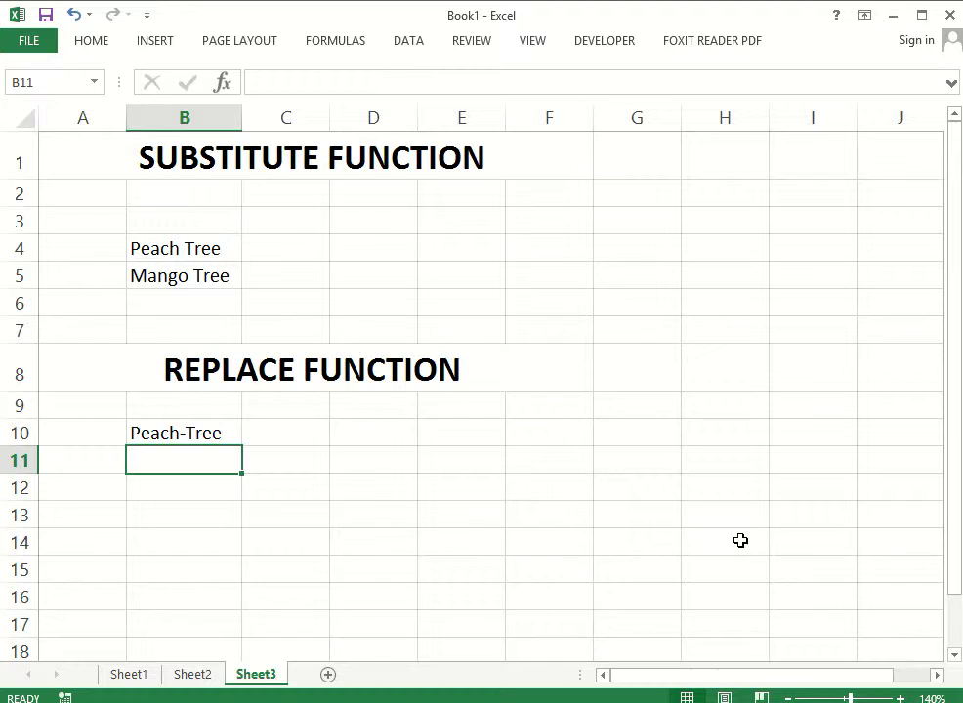
# - Compare the Peach Tree text in B4 with its SUBSTITUTE formula in B5, then select B11
pyautogui.click(170, 254)
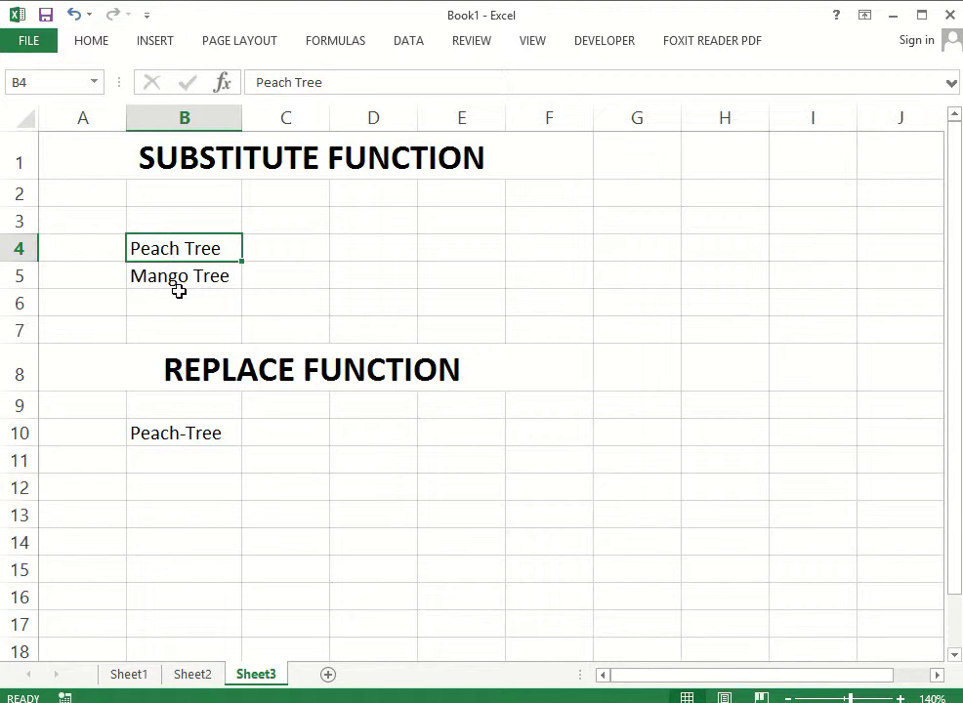
pyautogui.click(175, 281)
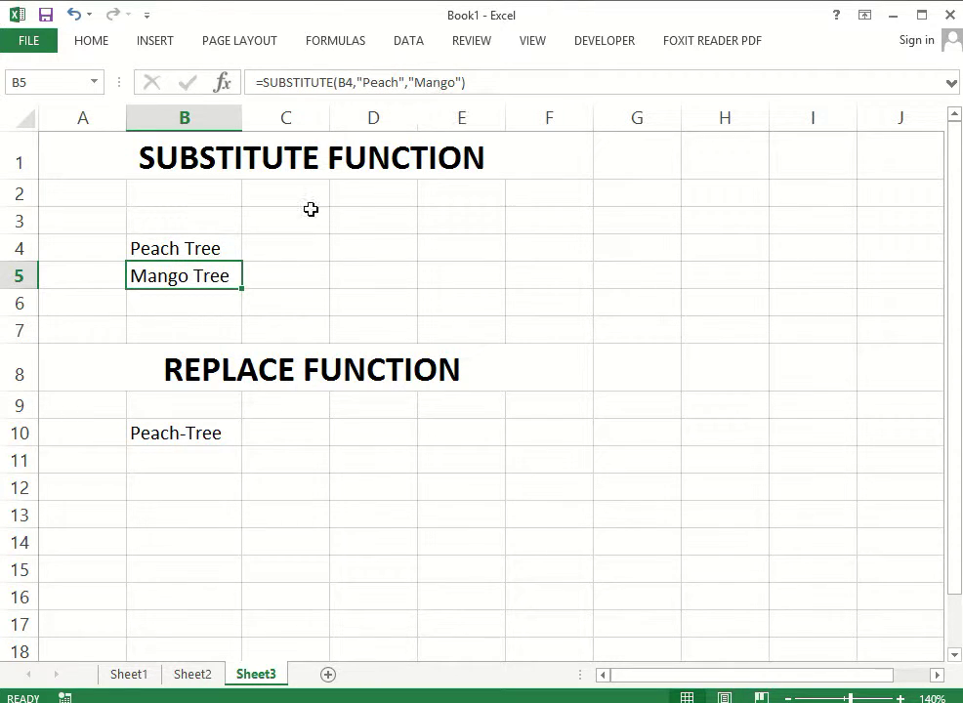
pyautogui.click(200, 251)
pyautogui.click(199, 279)
pyautogui.click(182, 250)
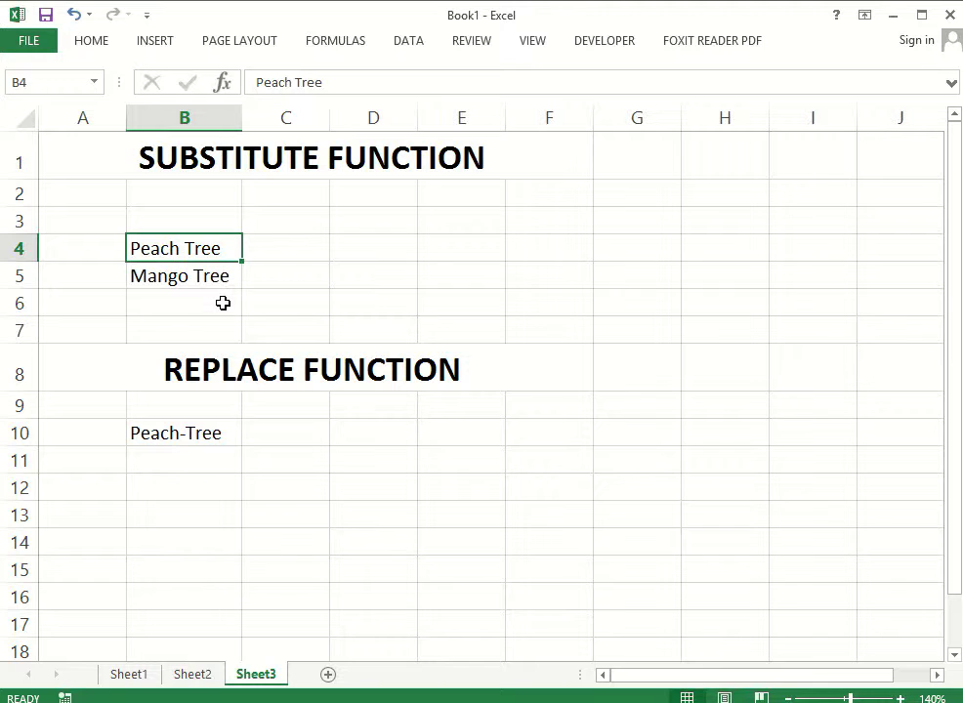
pyautogui.click(208, 277)
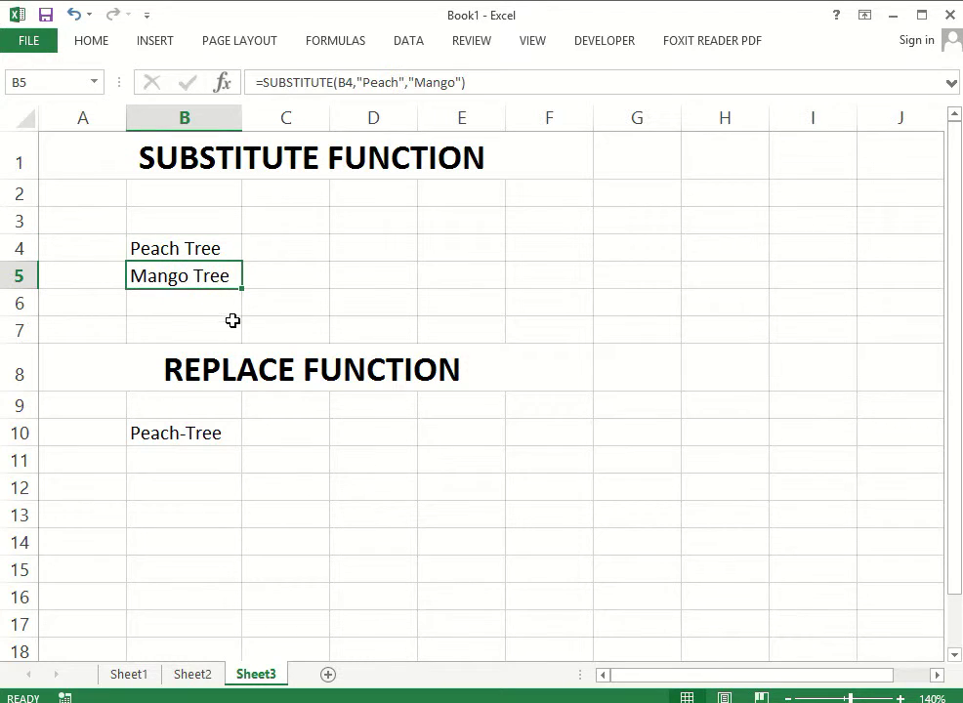
pyautogui.click(218, 461)
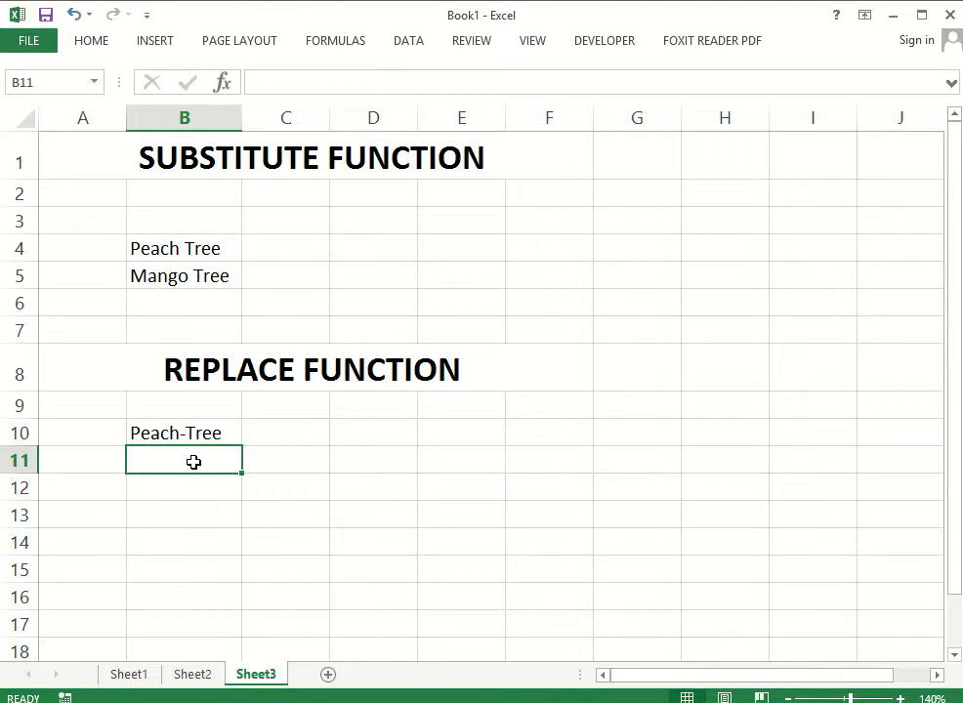
pyautogui.click(194, 252)
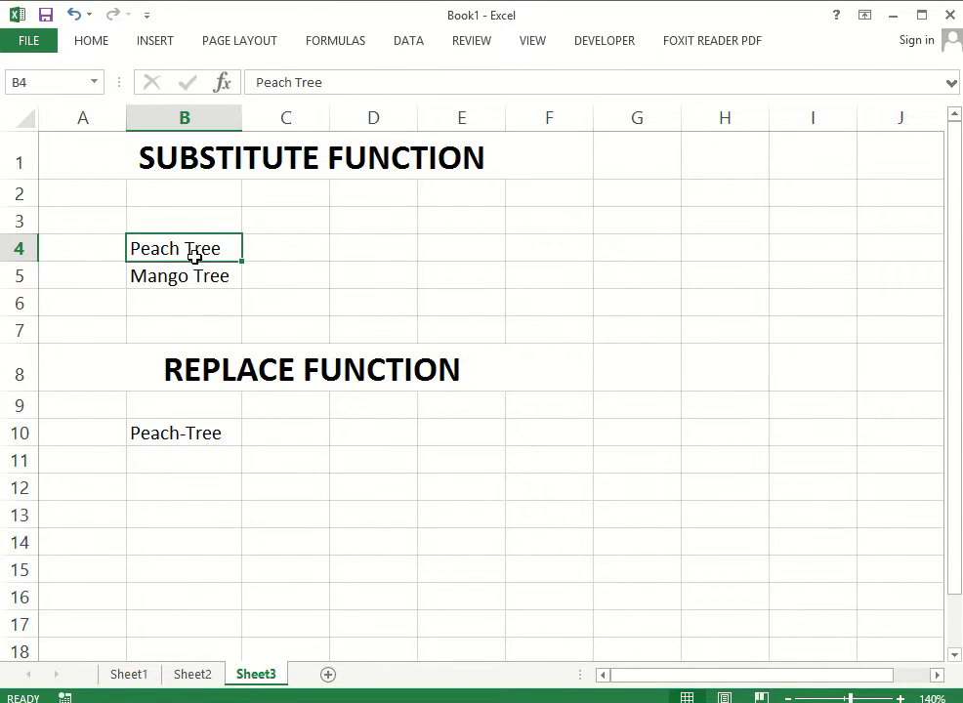
pyautogui.click(198, 457)
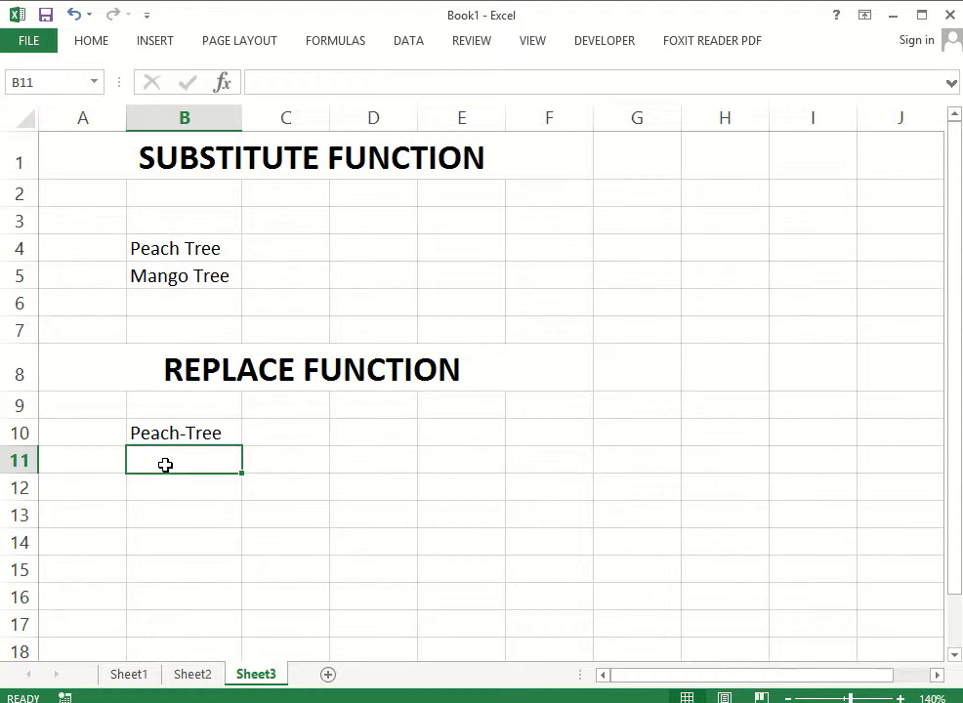
# - Enter =REPLACE(B10,6,1,"*") in B11 to turn Peach-Tree into Peach*Tree
pyautogui.write('=')
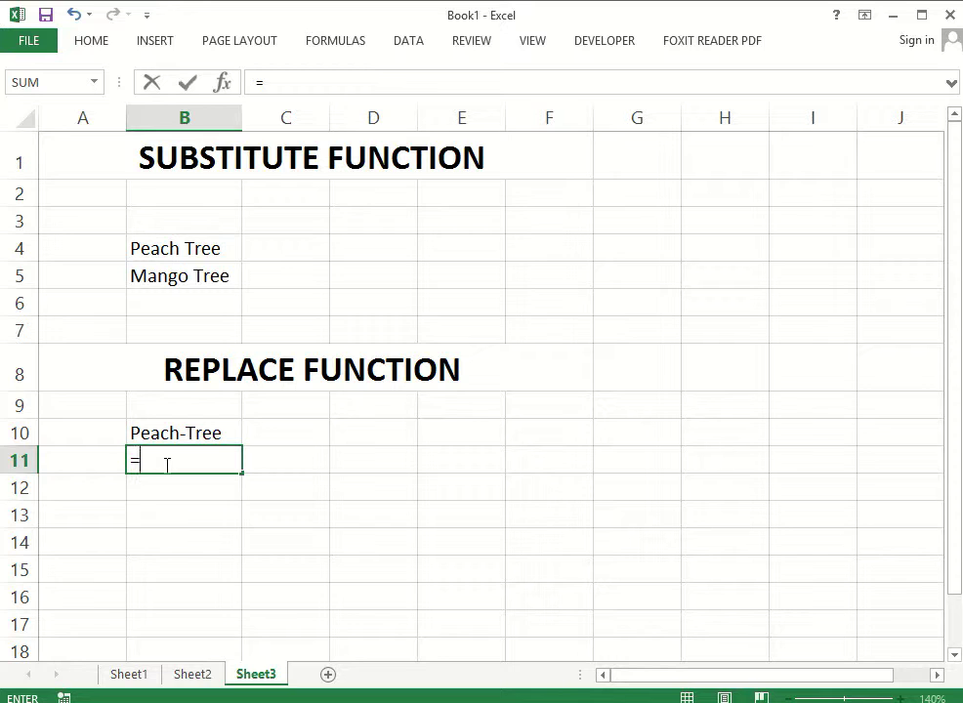
pyautogui.write('re')
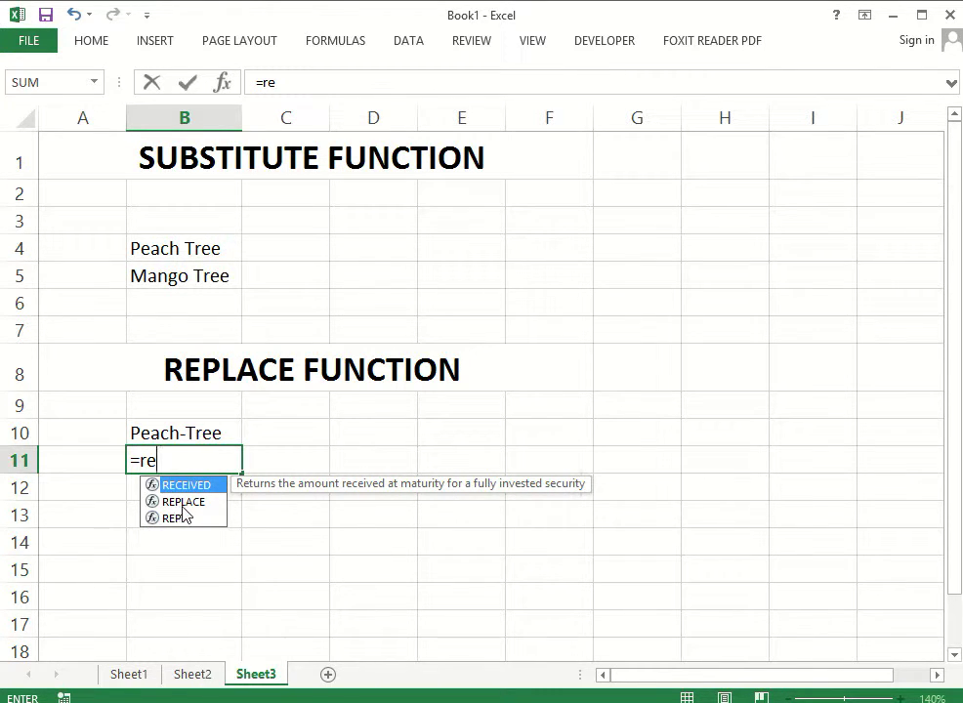
pyautogui.doubleClick(184, 504)
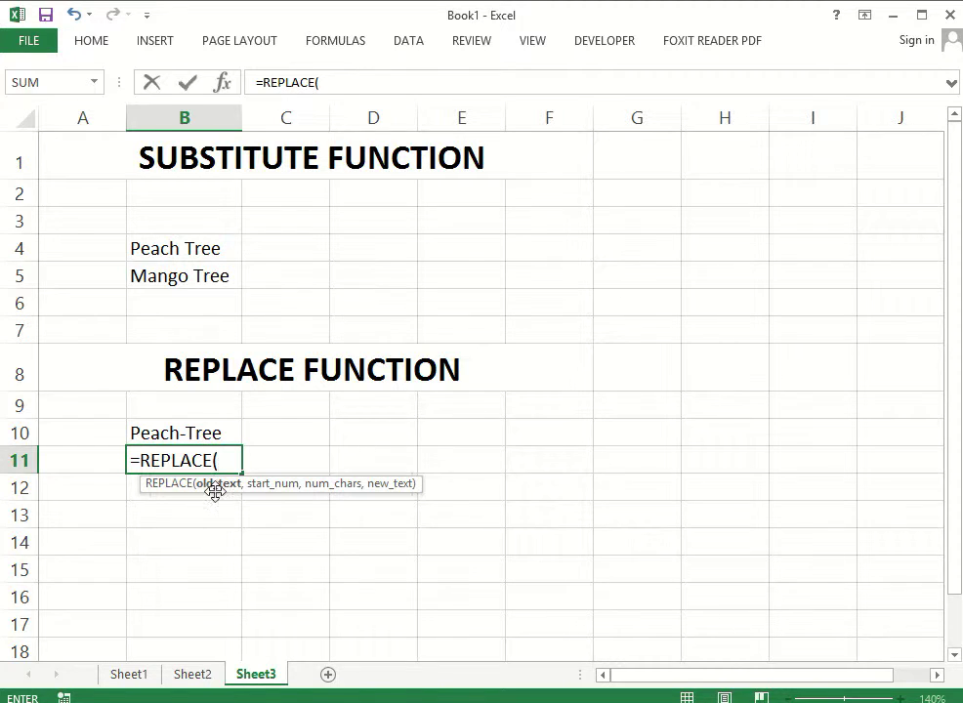
pyautogui.click(198, 434)
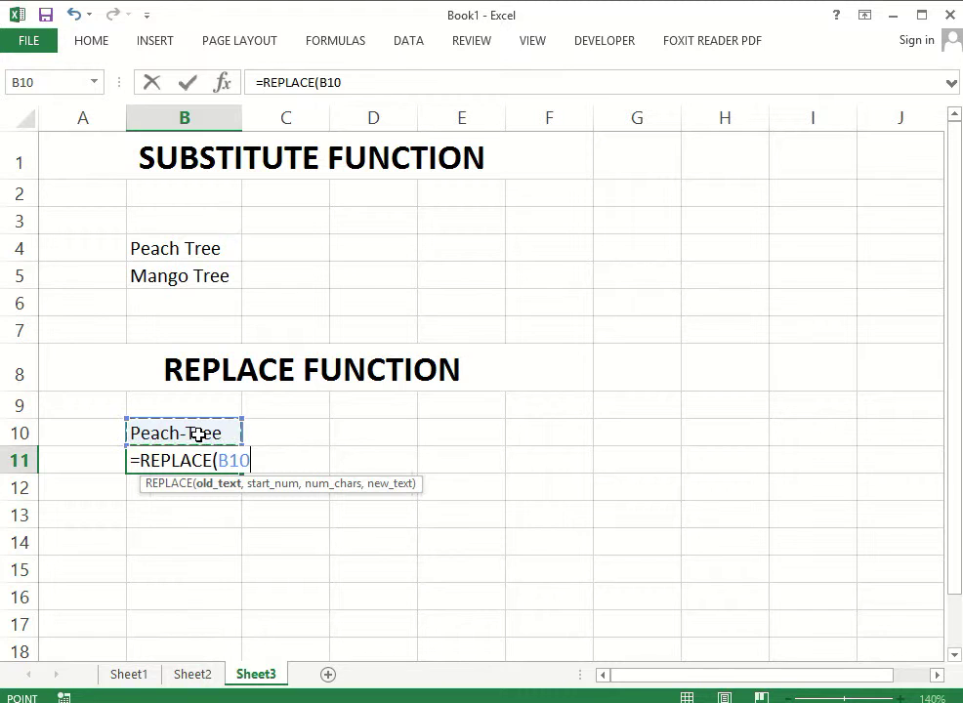
pyautogui.write(',')
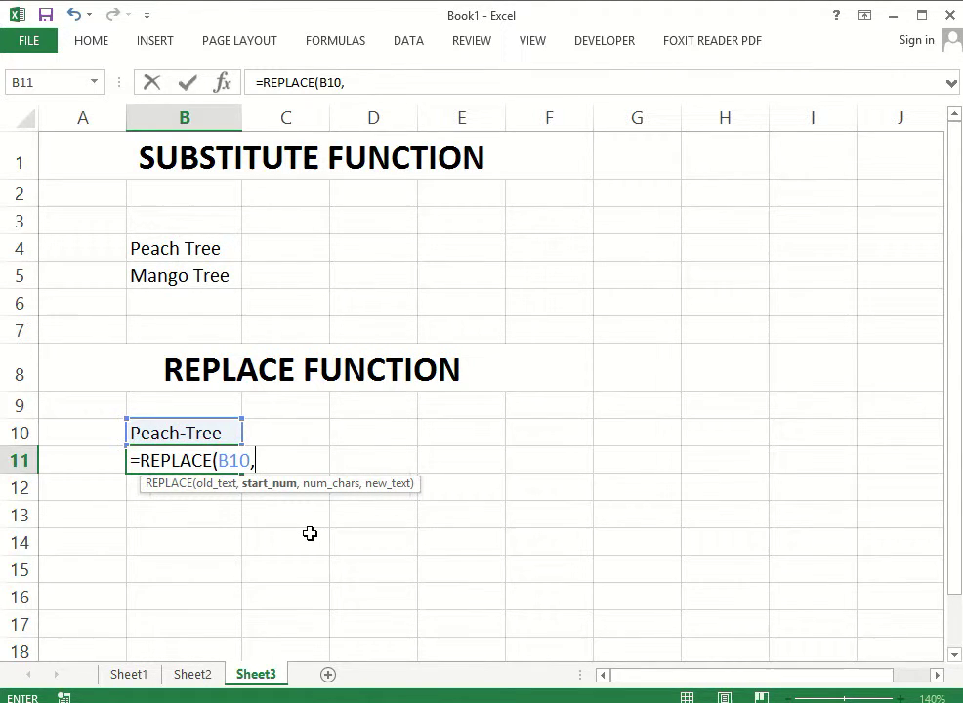
pyautogui.write('6')
pyautogui.write(',')
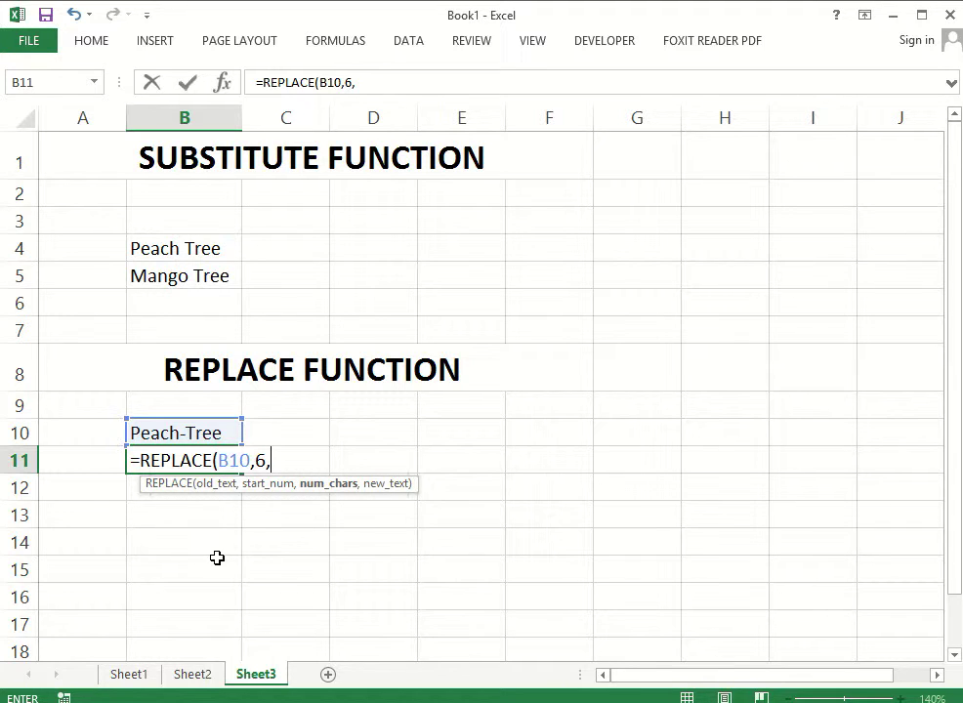
pyautogui.write('1')
pyautogui.write(',')
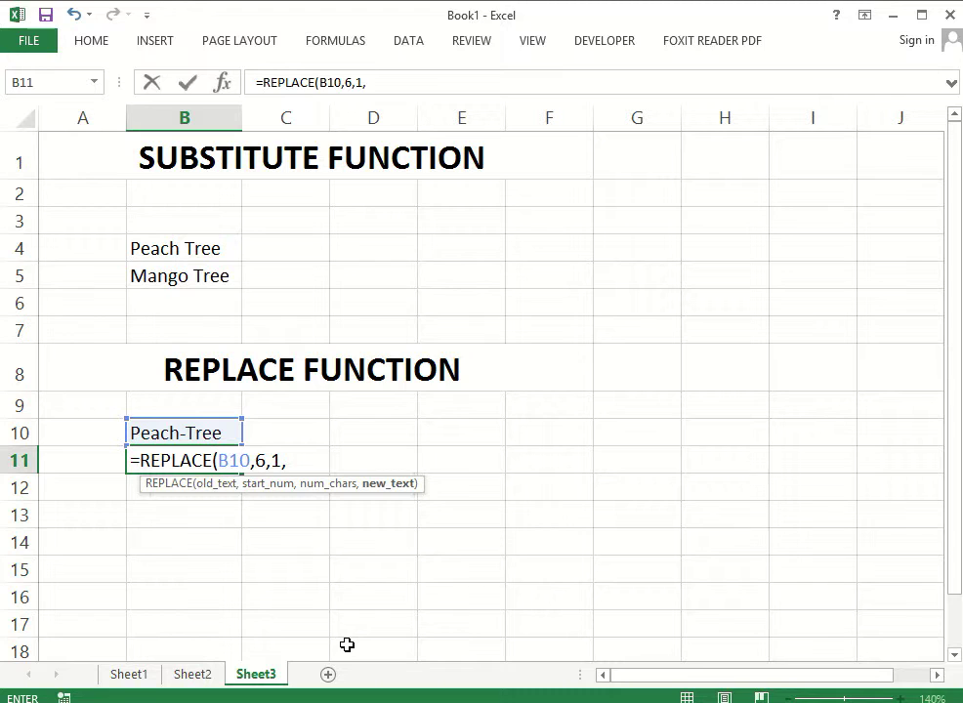
pyautogui.write('*')
pyautogui.press('BackSpace')
pyautogui.write('"')
pyautogui.write('*"')
pyautogui.write(')')
pyautogui.press('Return')
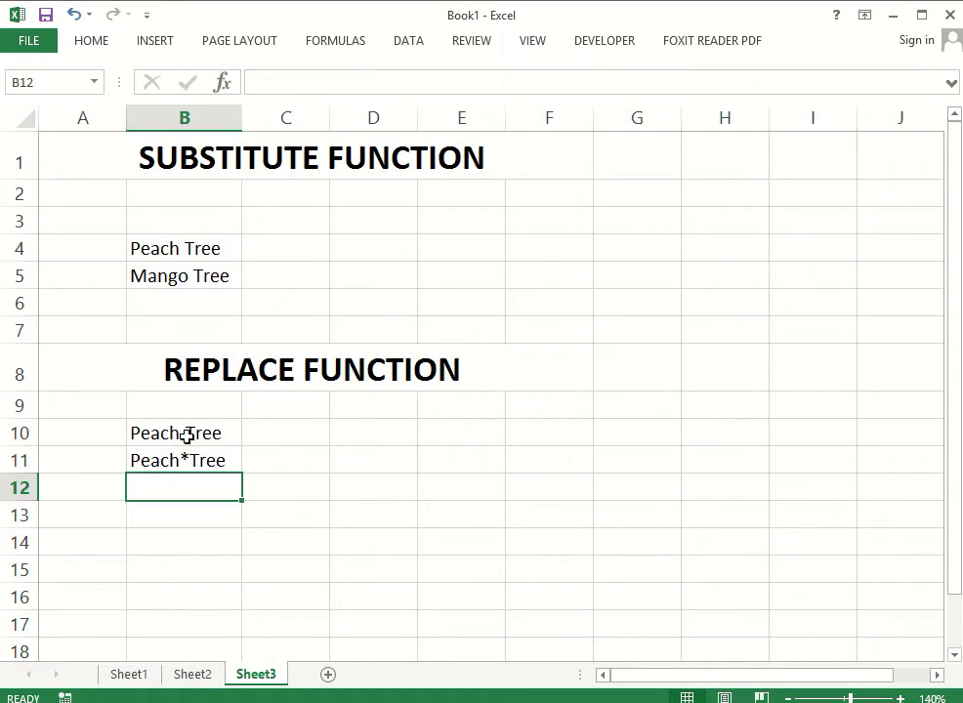
# - Edit B11 to =REPLACE(B10,6,1,"") by deleting the asterisk, giving PeachTree
pyautogui.click(187, 437)
pyautogui.click(192, 468)
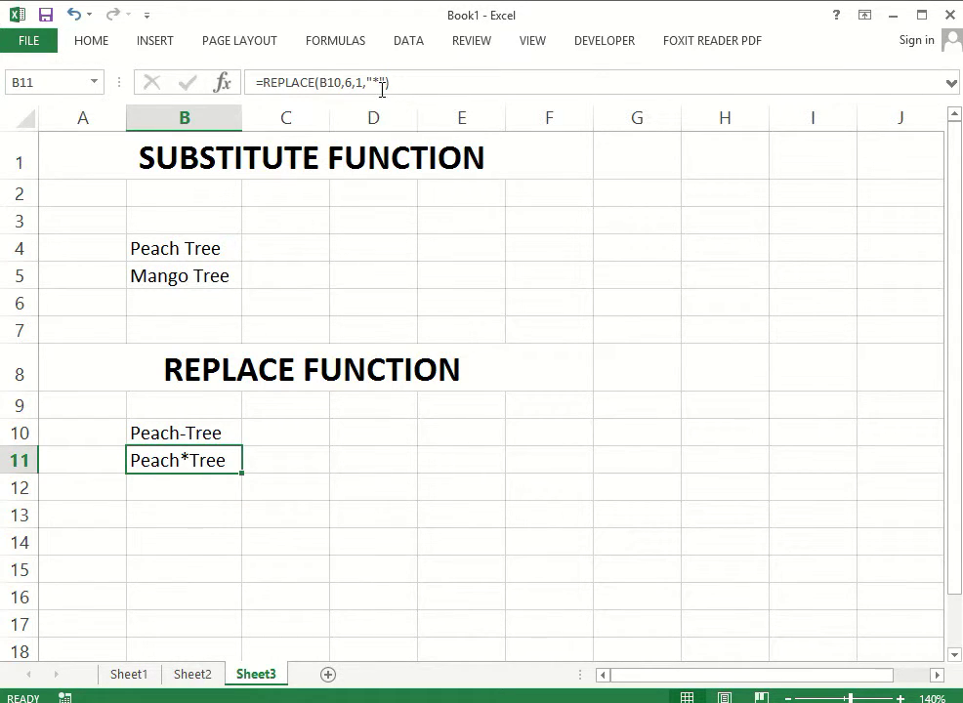
pyautogui.doubleClick(219, 460)
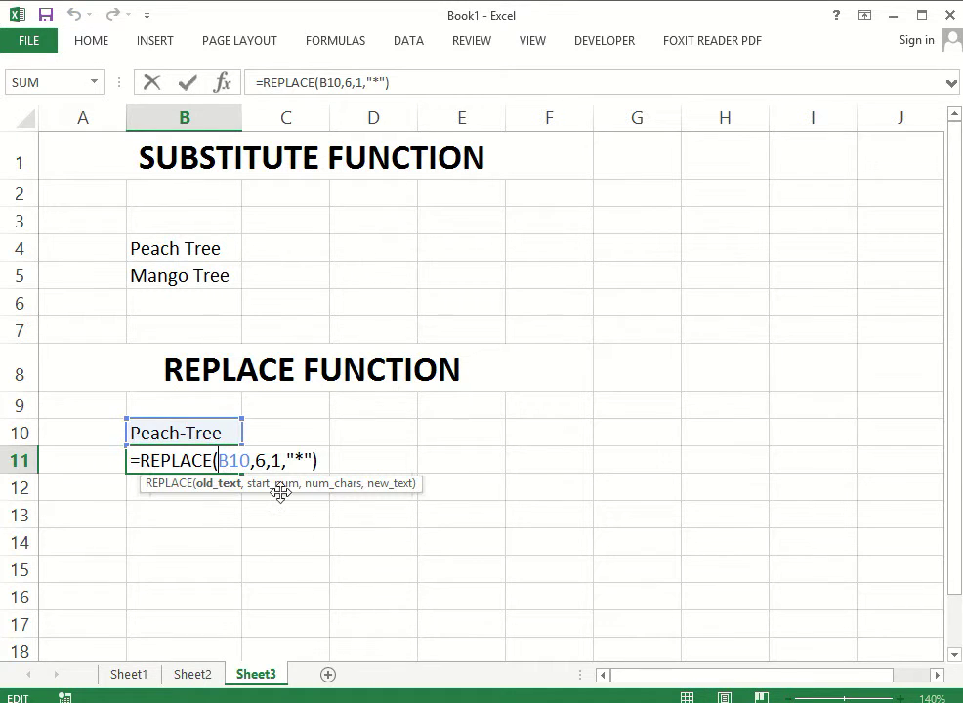
pyautogui.click(305, 459)
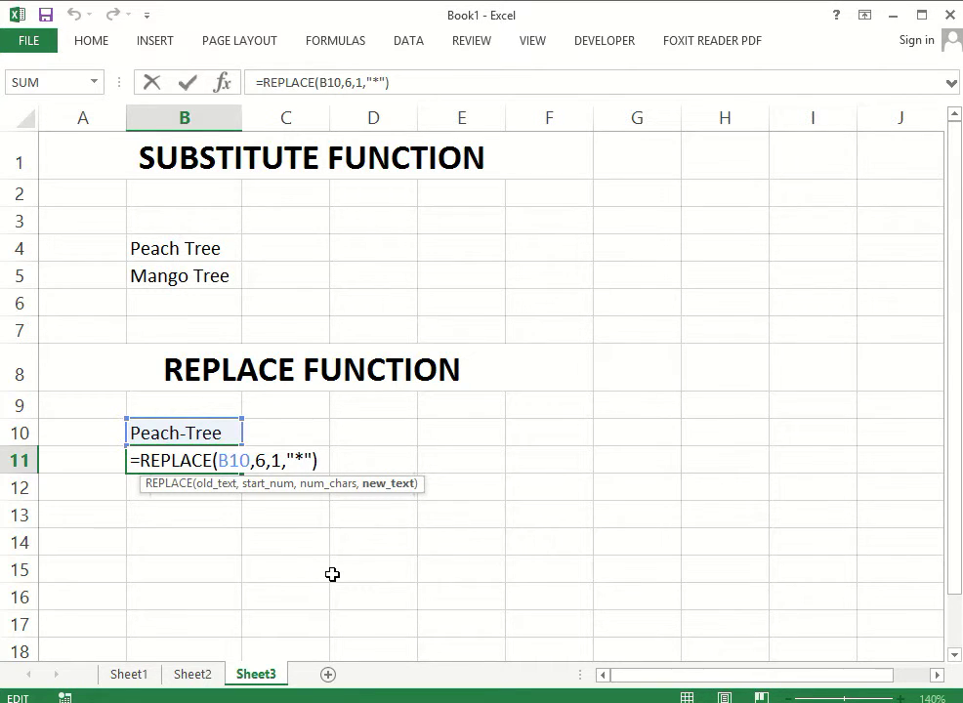
pyautogui.press('BackSpace')
pyautogui.press('Return')
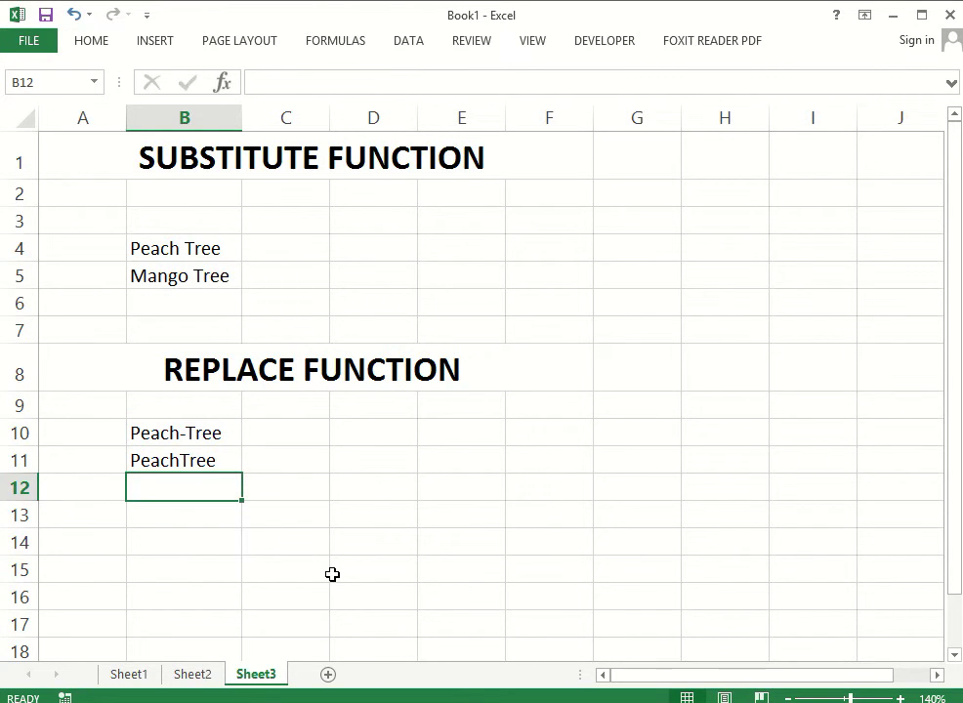
pyautogui.click(165, 466)
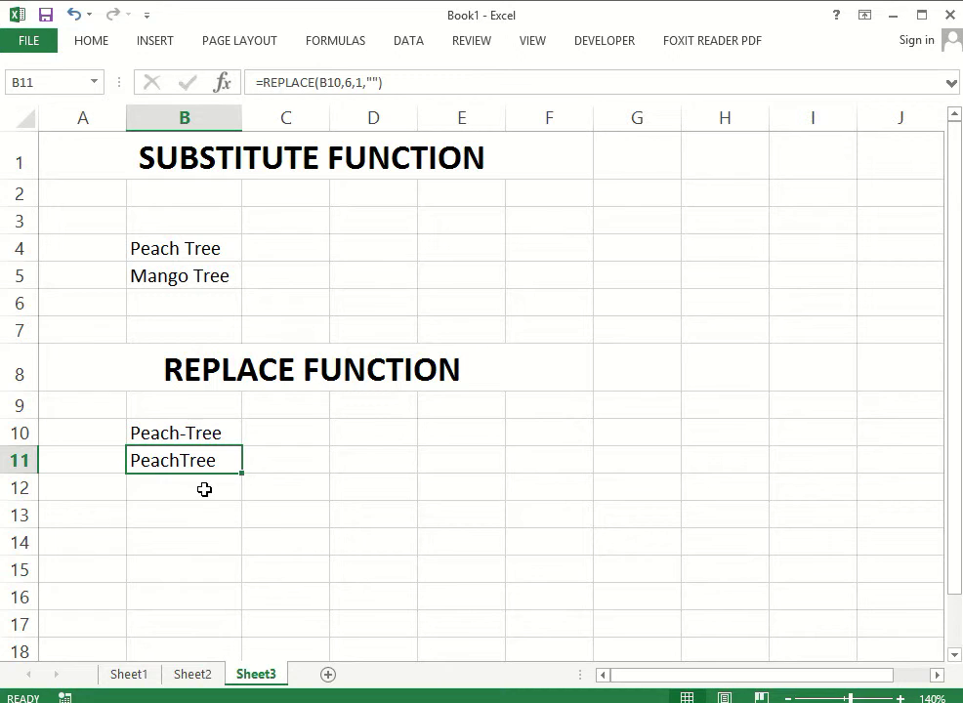
pyautogui.click(183, 273)
pyautogui.click(196, 257)
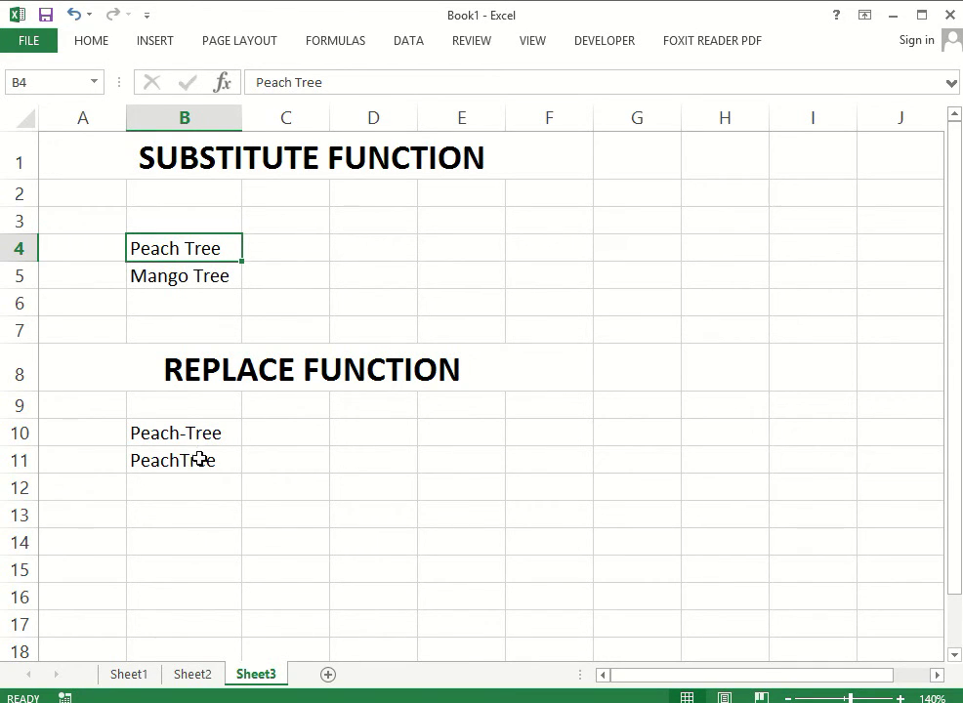
pyautogui.click(195, 435)
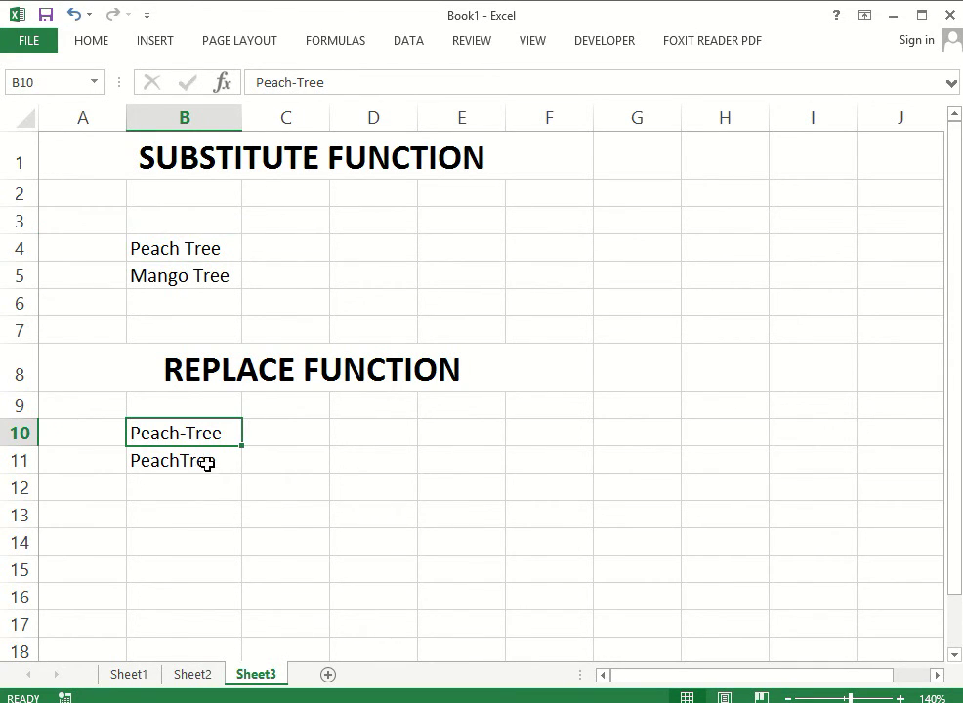